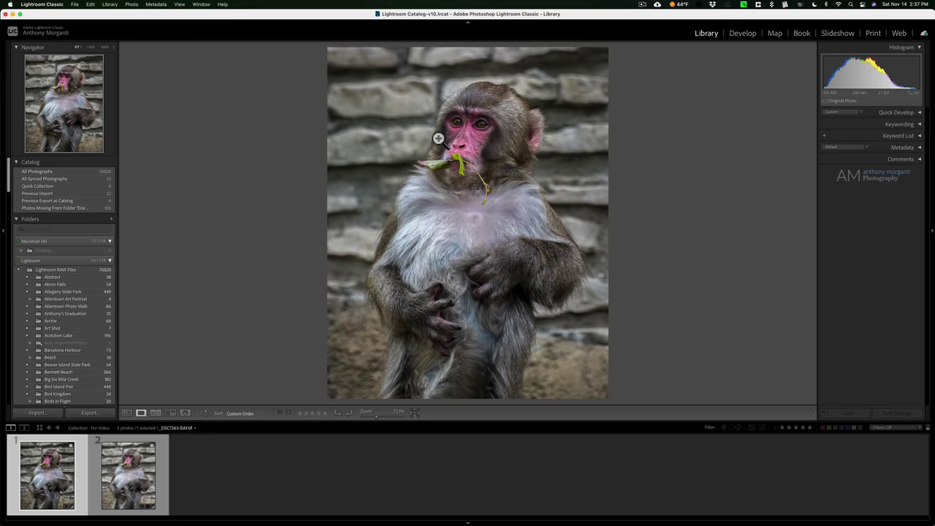
Compare the two monkey photos, magnify the second one's face and return to the full view of the first photo.
{"action": "left_click", "coordinate": [146, 464]}
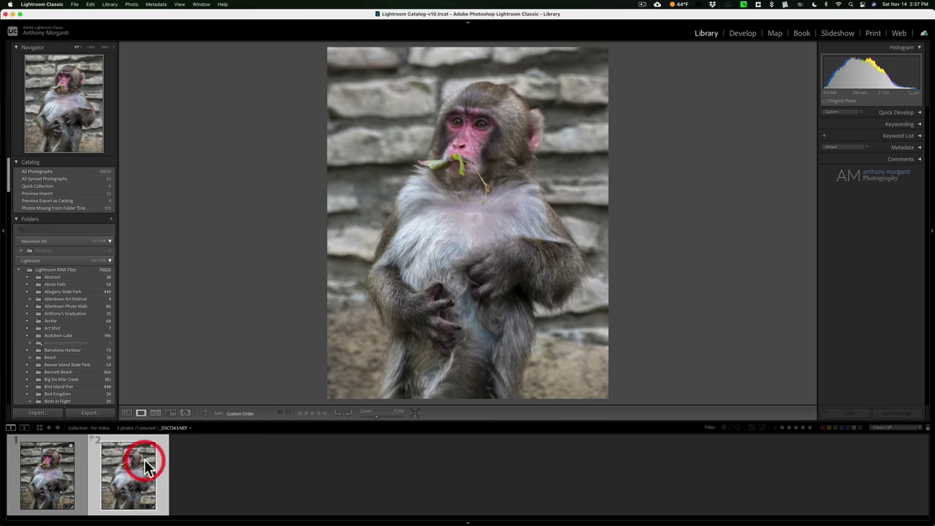
{"action": "left_click", "coordinate": [468, 117]}
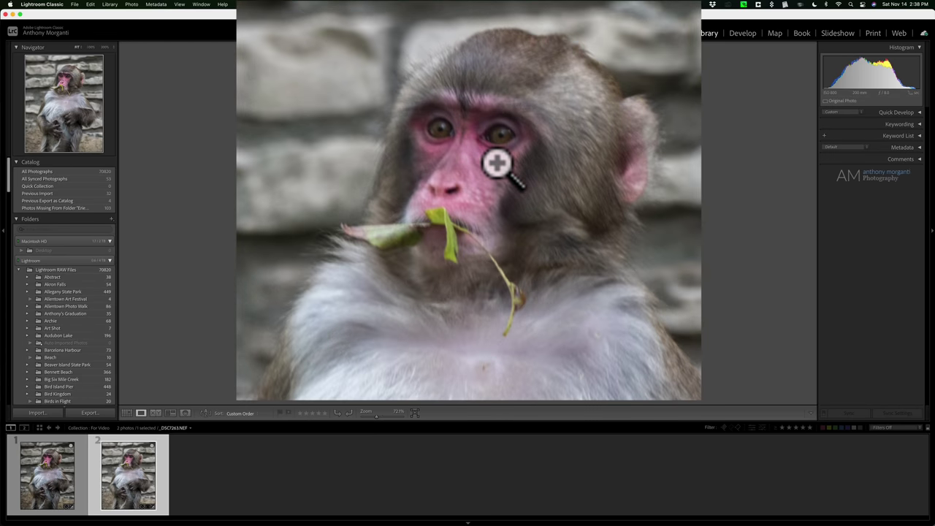
{"action": "left_click", "coordinate": [497, 164]}
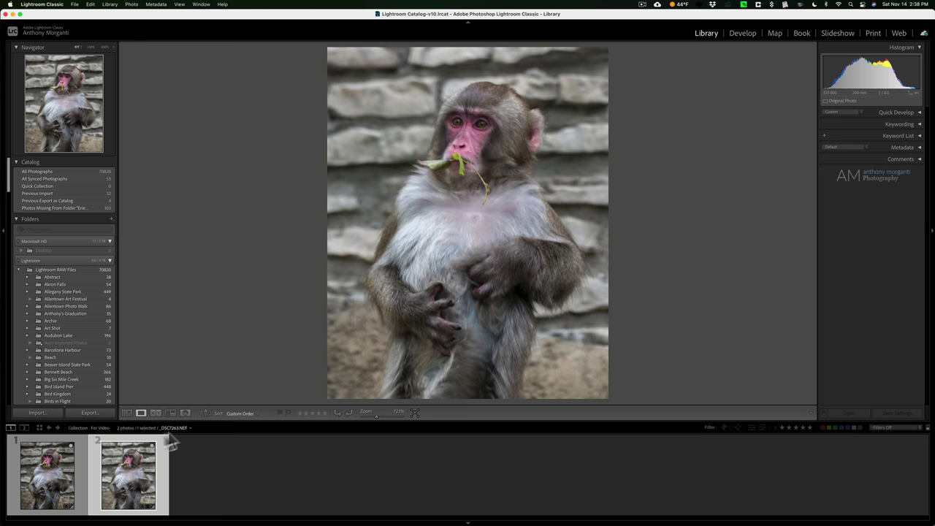
{"action": "left_click", "coordinate": [55, 477]}
{"action": "left_click", "coordinate": [55, 477]}
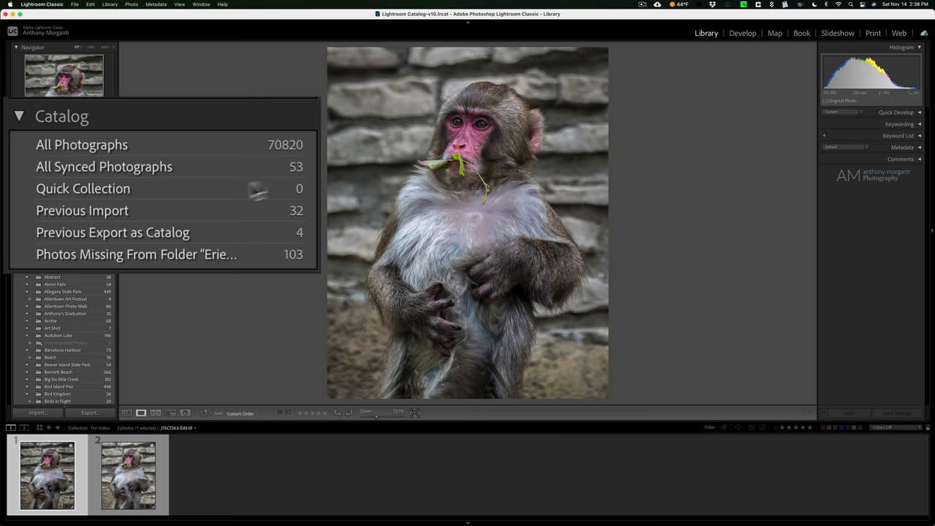
Show the Previous Import photos and try to rearrange them into a custom order.
{"action": "left_click", "coordinate": [142, 210]}
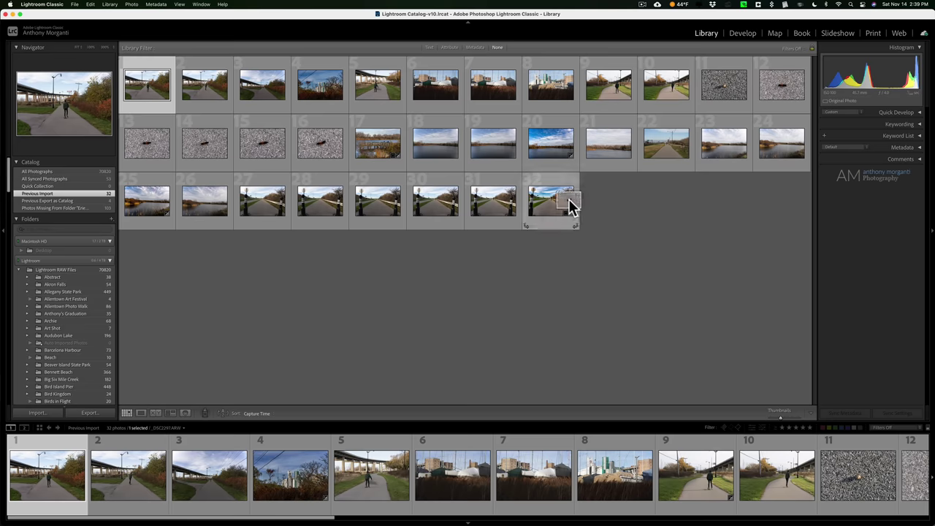
{"action": "left_click_drag", "start_coordinate": [573, 206], "coordinate": [578, 206]}
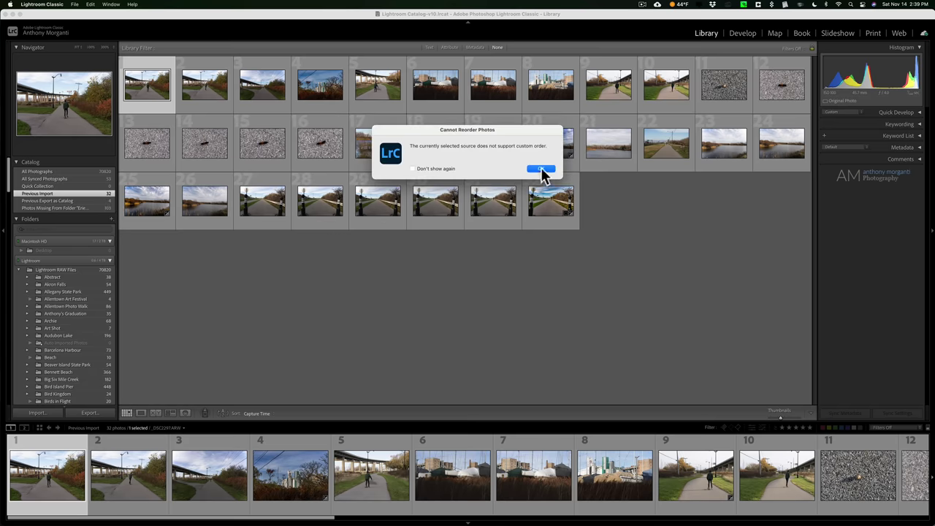
{"action": "left_click", "coordinate": [541, 168]}
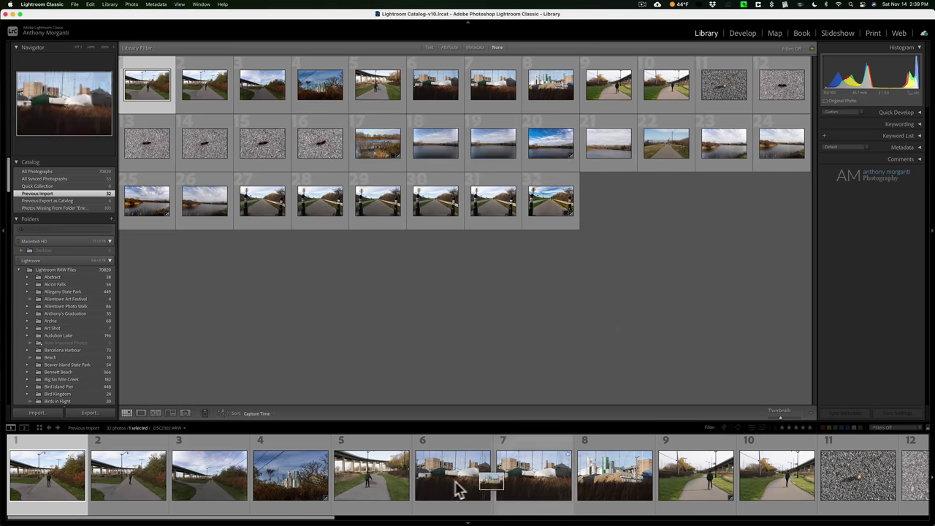
{"action": "left_click_drag", "start_coordinate": [328, 485], "coordinate": [343, 475]}
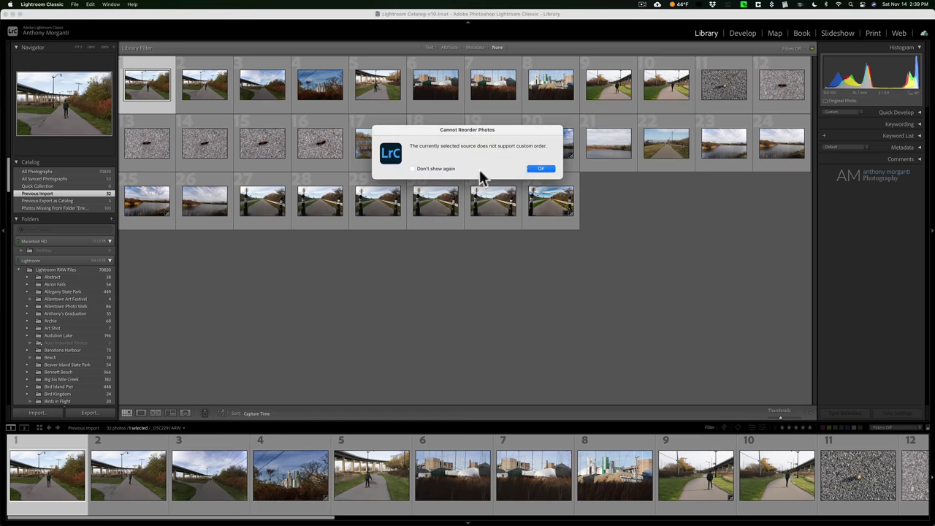
{"action": "left_click", "coordinate": [537, 170]}
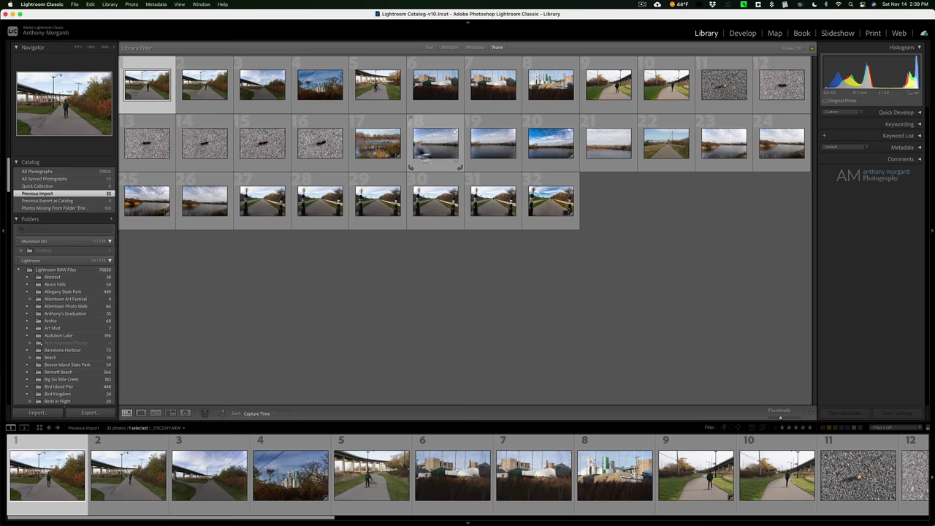
Open the program's Preferences to review the available settings.
{"action": "left_click", "coordinate": [47, 5]}
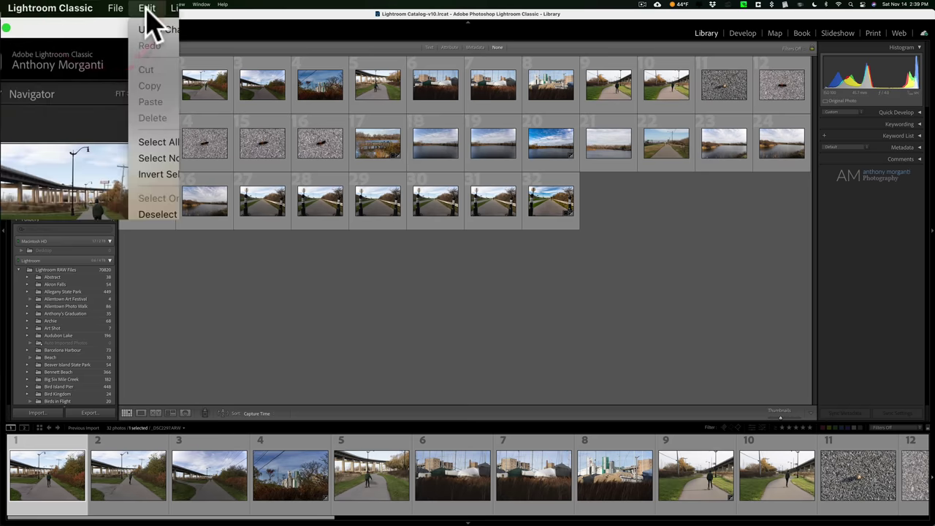
{"action": "left_click", "coordinate": [60, 53]}
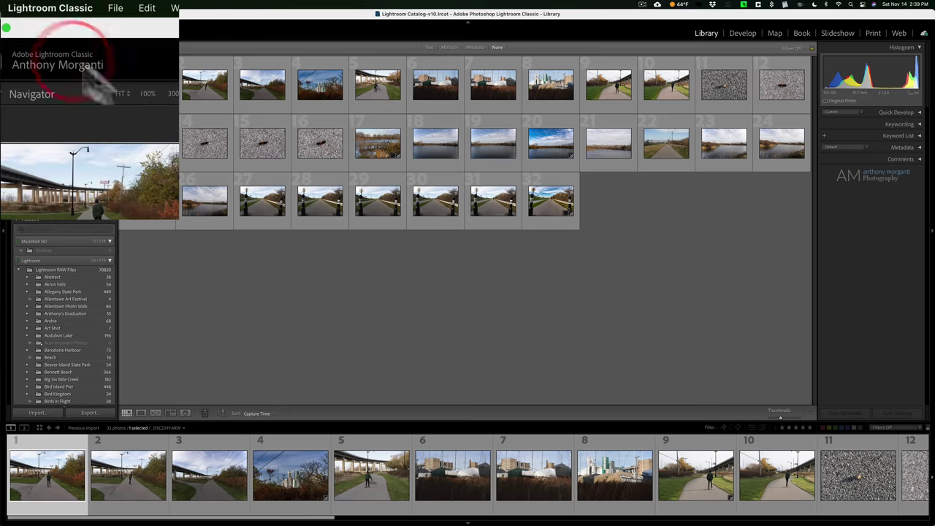
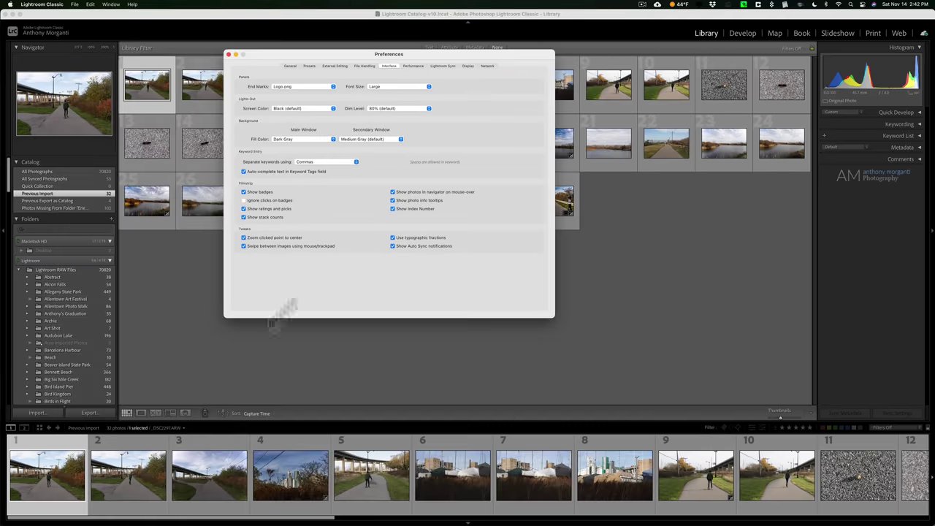
Switch to the For Video collection and open its first monkey photo in Loupe view.
{"action": "left_click", "coordinate": [175, 432]}
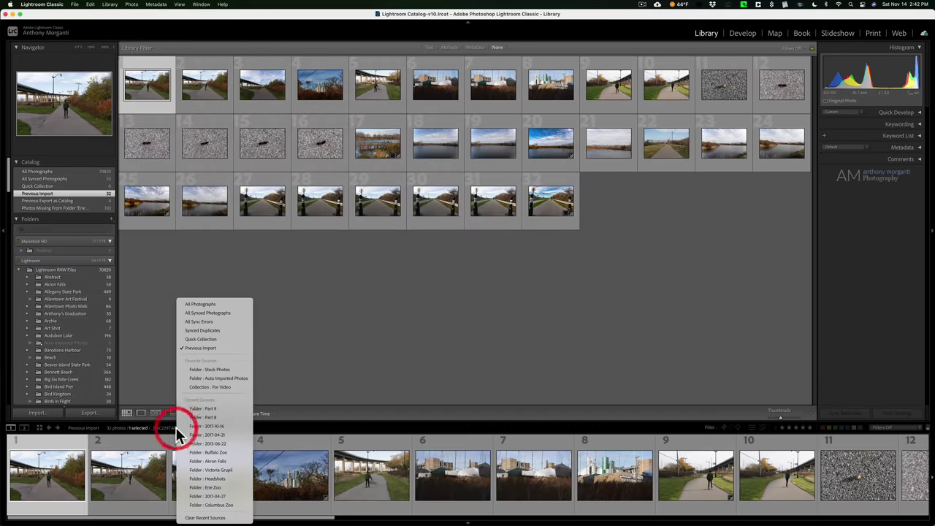
{"action": "left_click", "coordinate": [211, 388]}
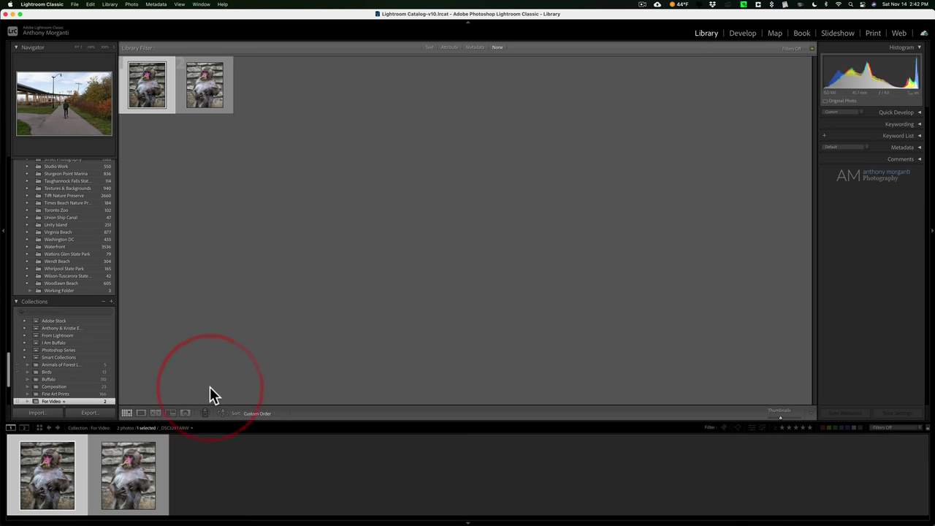
{"action": "double_click", "coordinate": [152, 98]}
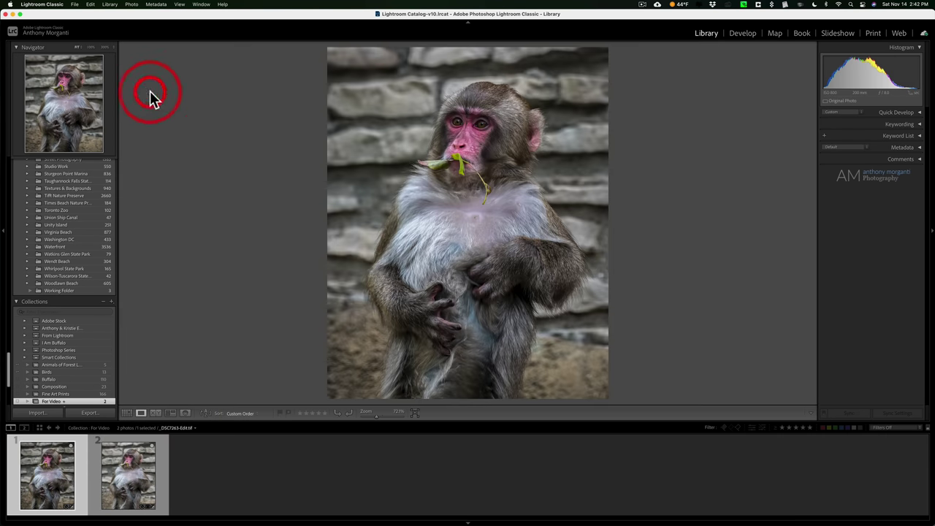
Review the filmstrip badge options in the Interface preferences and close the preferences.
{"action": "left_click", "coordinate": [36, 5]}
{"action": "left_click", "coordinate": [37, 29]}
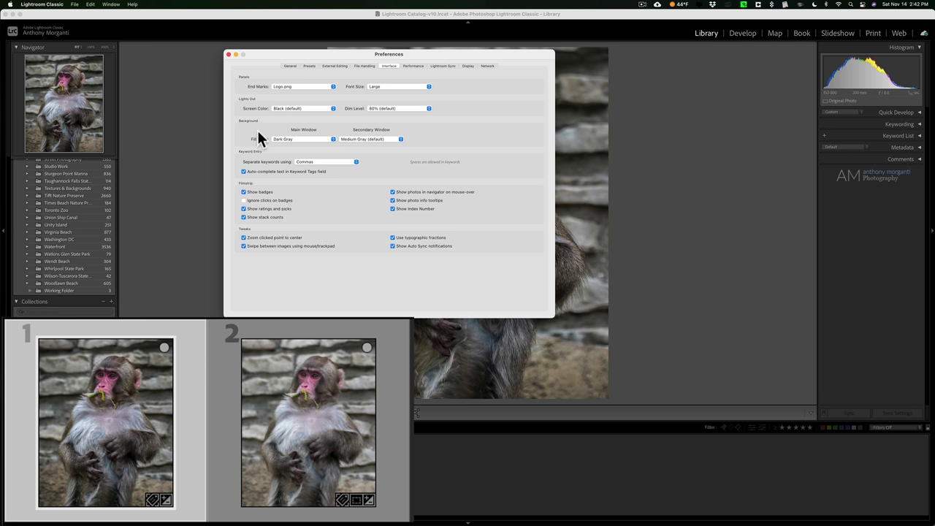
{"action": "left_click", "coordinate": [228, 55]}
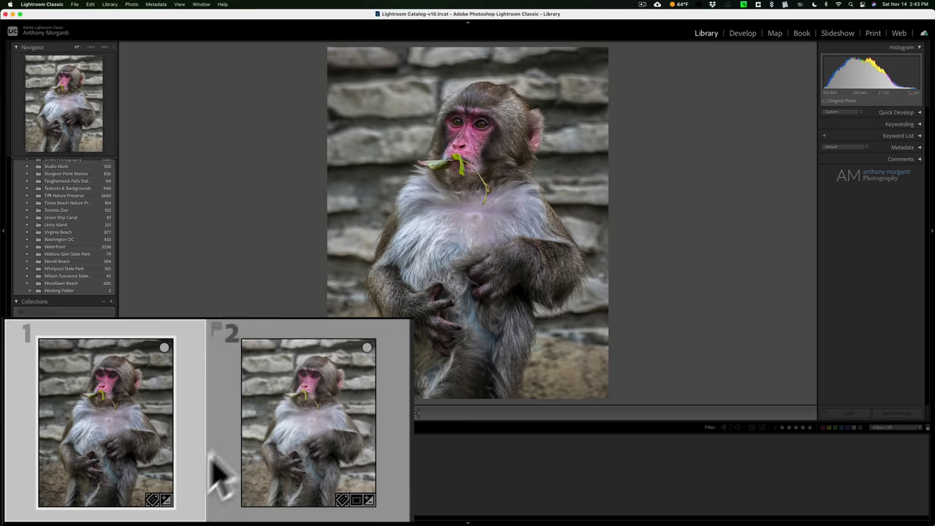
Test the adjustment and keyword badges on the first monkey thumbnail in the filmstrip.
{"action": "left_click", "coordinate": [167, 501]}
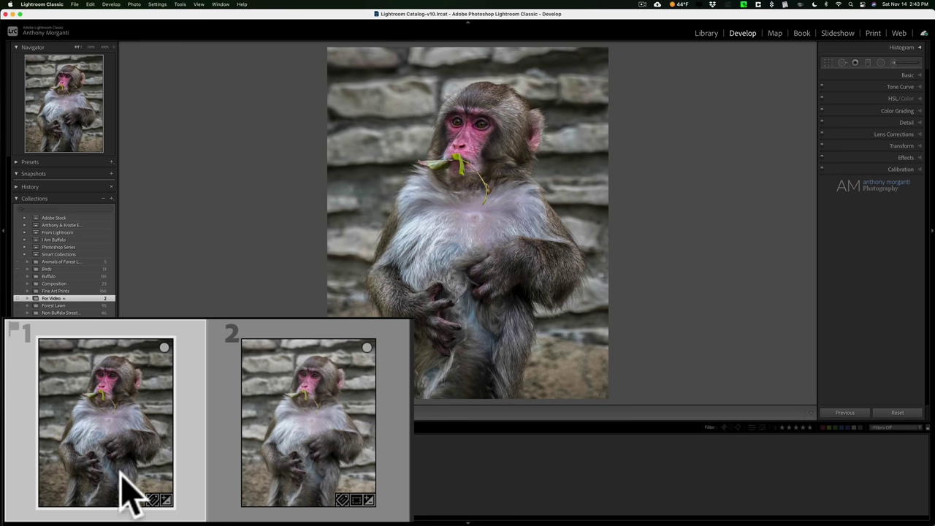
{"action": "left_click", "coordinate": [152, 501]}
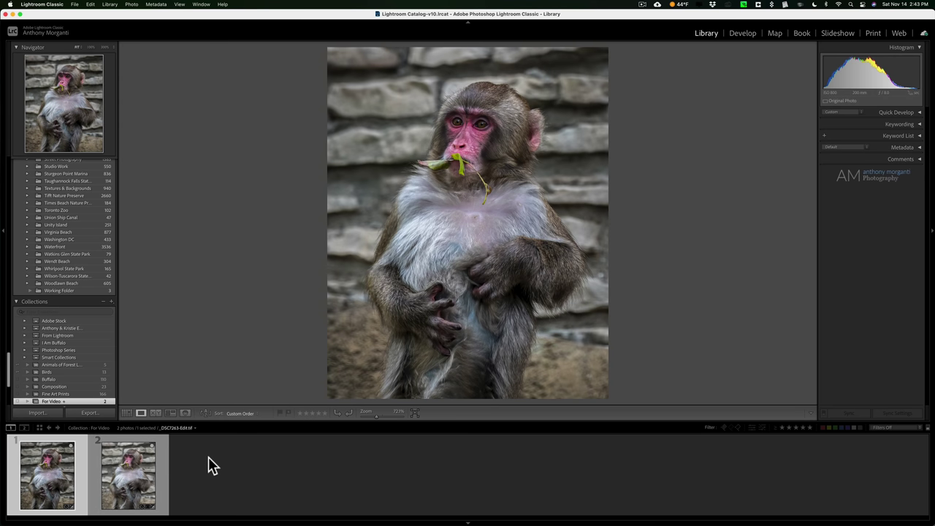
{"action": "left_click", "coordinate": [135, 504]}
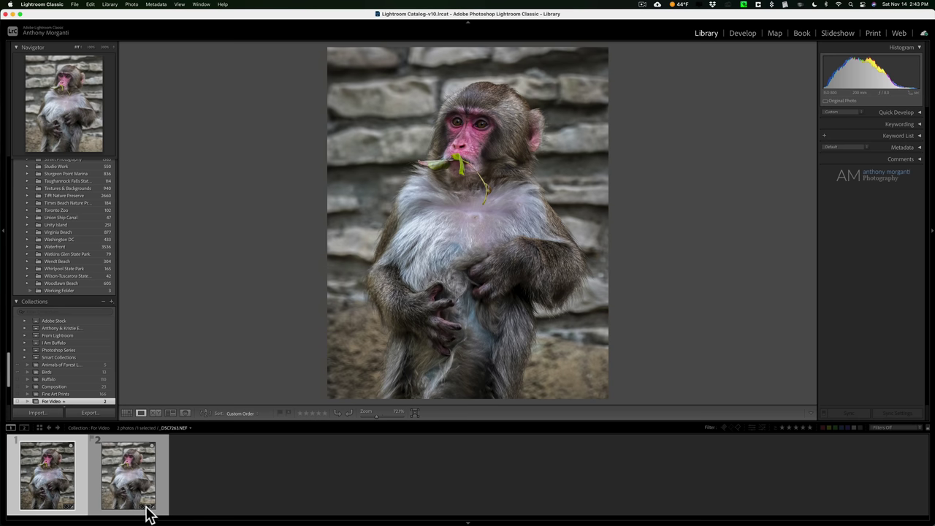
{"action": "left_click", "coordinate": [77, 504]}
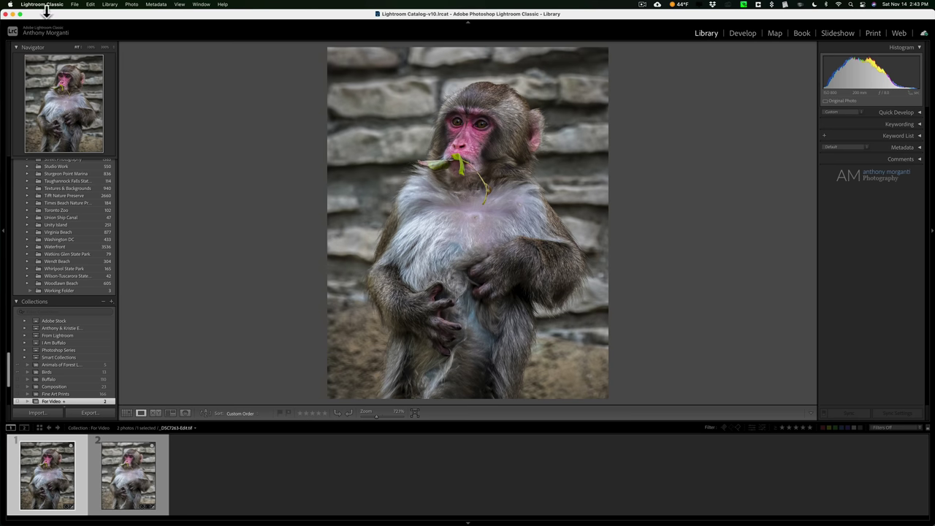
In the Interface preferences, toggle Ignore clicks on badges and Show badges, restore both options, and close the preferences.
{"action": "left_click", "coordinate": [43, 5]}
{"action": "left_click", "coordinate": [35, 27]}
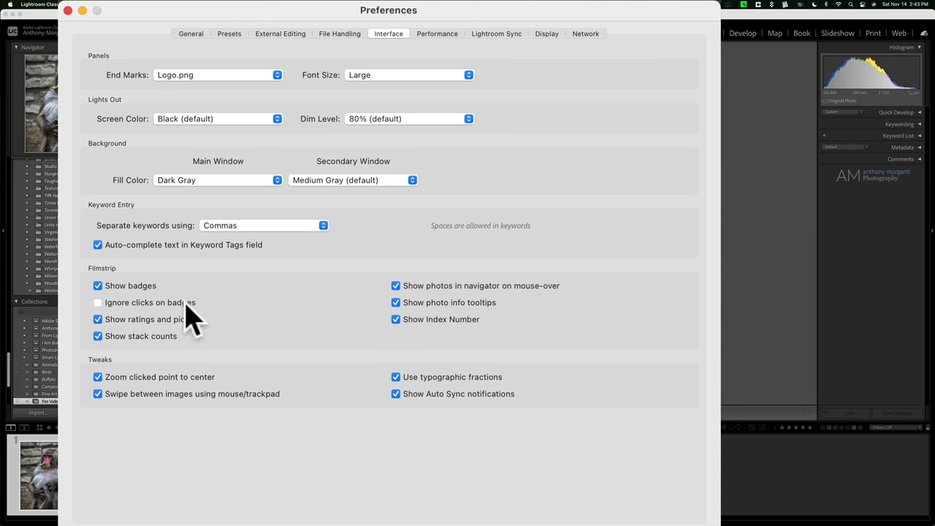
{"action": "left_click", "coordinate": [98, 303]}
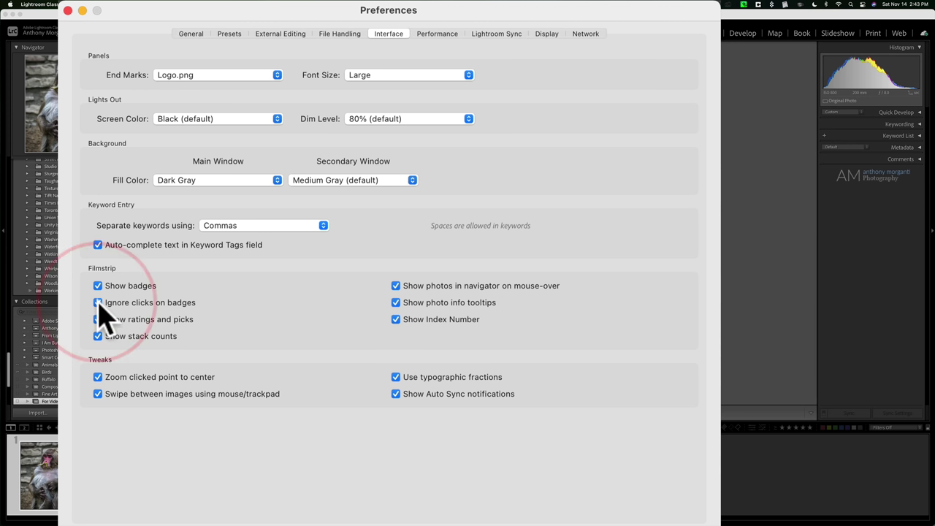
{"action": "left_click", "coordinate": [98, 303]}
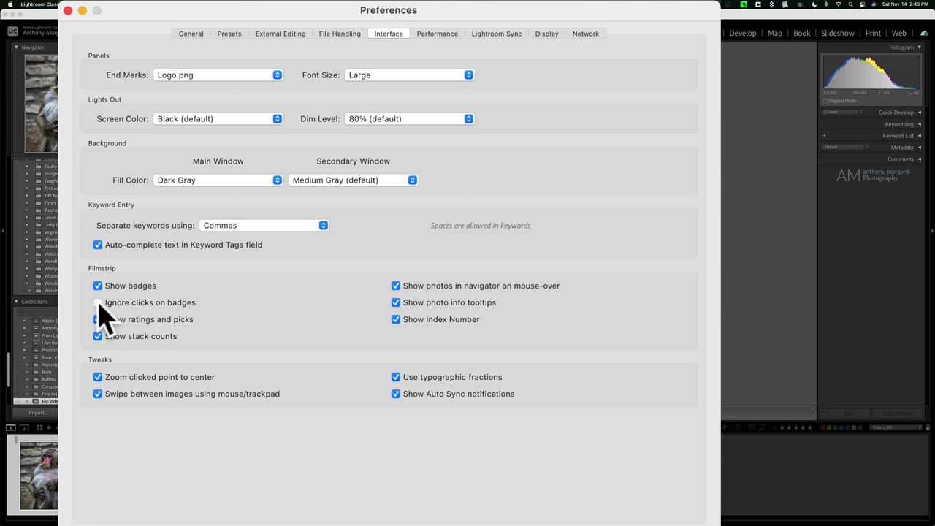
{"action": "left_click", "coordinate": [99, 287]}
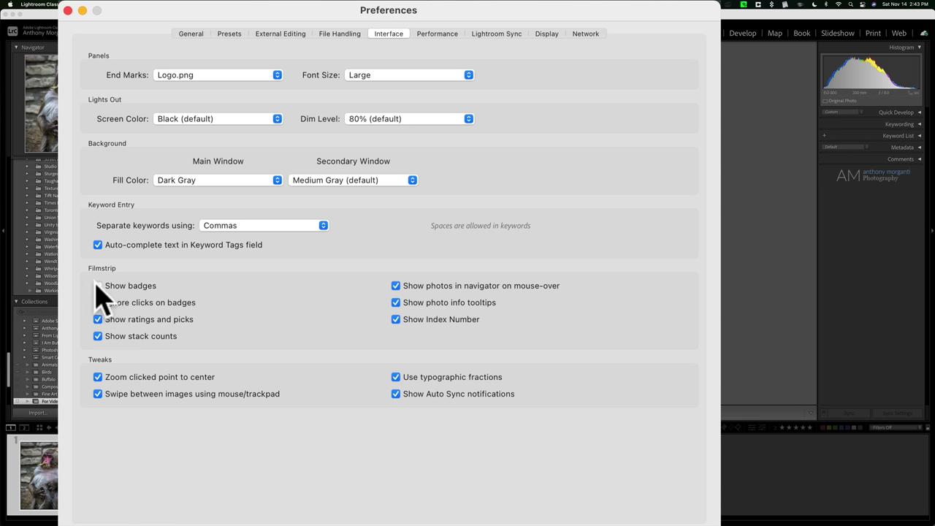
{"action": "left_click", "coordinate": [97, 286]}
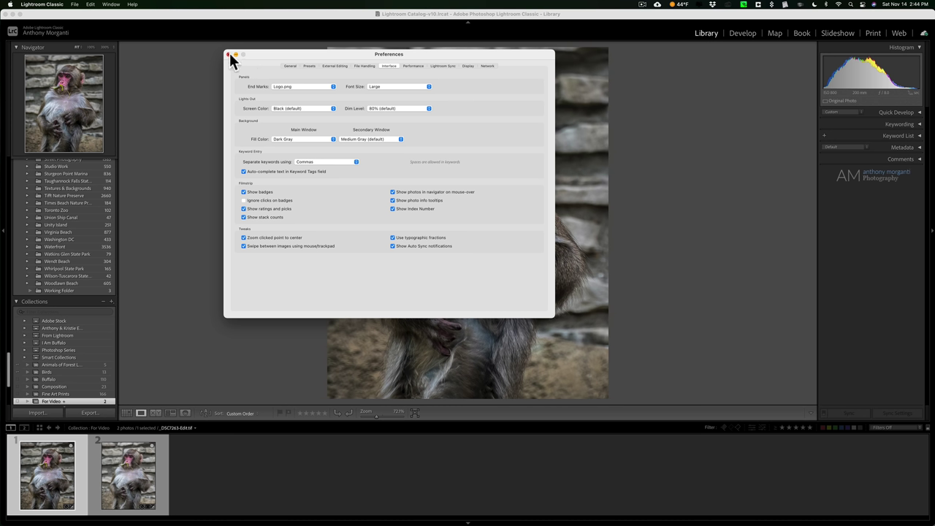
{"action": "left_click", "coordinate": [228, 55]}
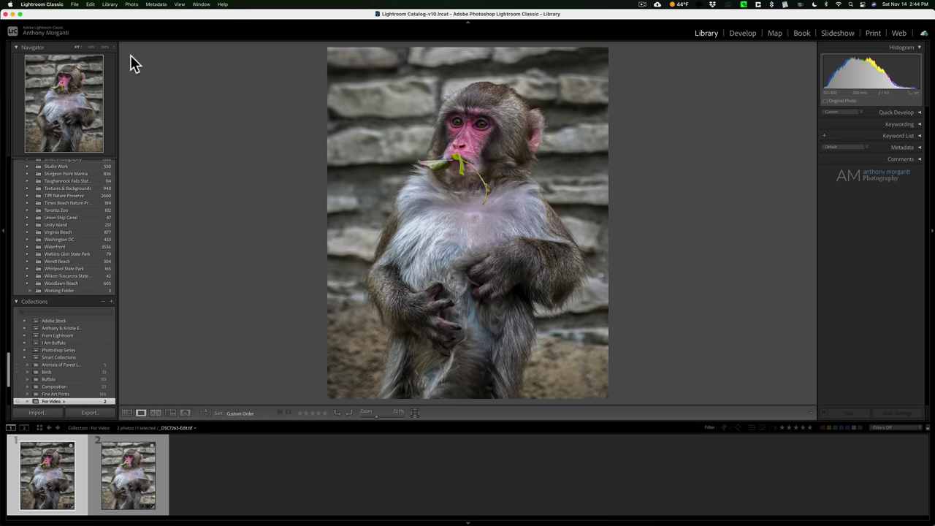
Examine the Catalog Settings, including the metadata option for automatically writing changes into XMP, and close them.
{"action": "left_click", "coordinate": [48, 6]}
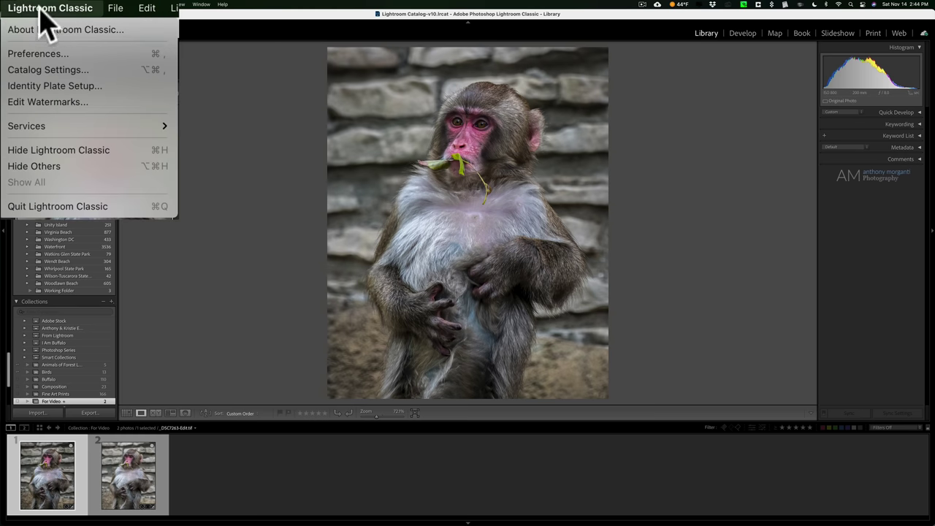
{"action": "left_click", "coordinate": [42, 70]}
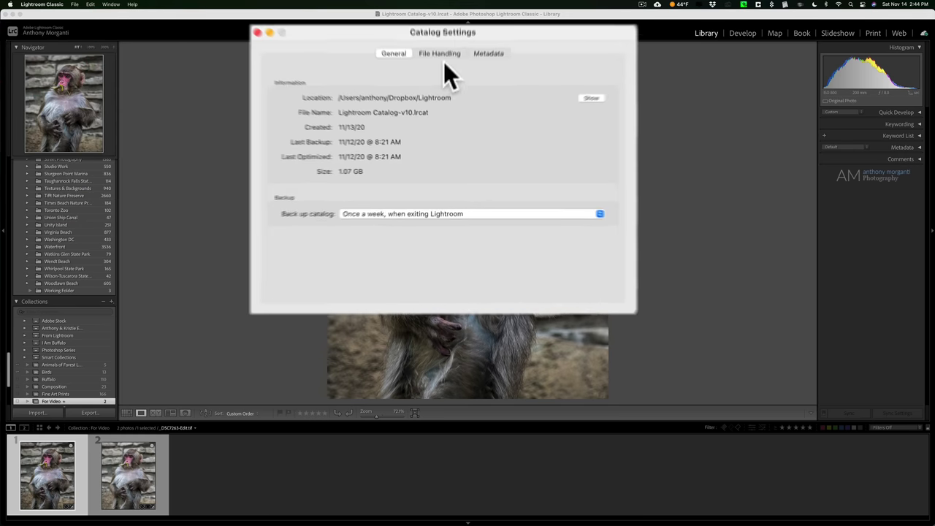
{"action": "left_click", "coordinate": [470, 100]}
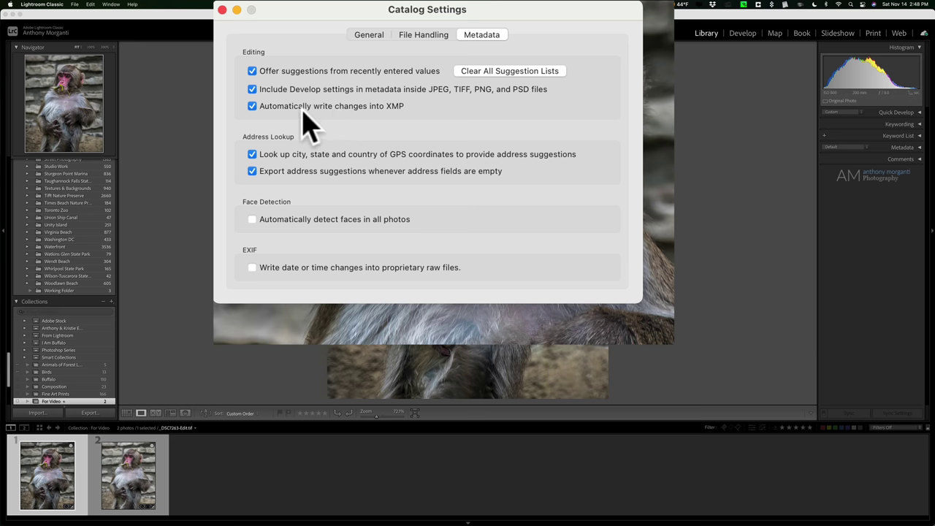
{"action": "left_click", "coordinate": [418, 34]}
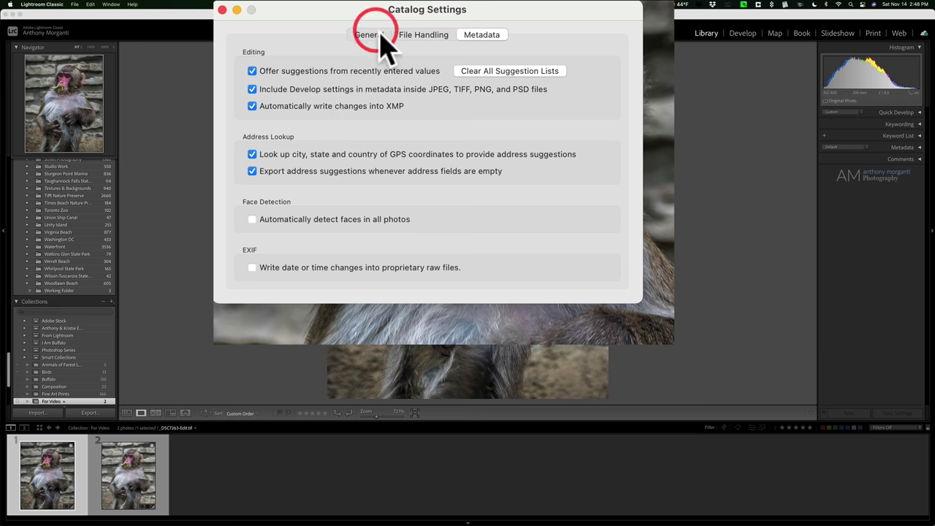
{"action": "left_click", "coordinate": [482, 34]}
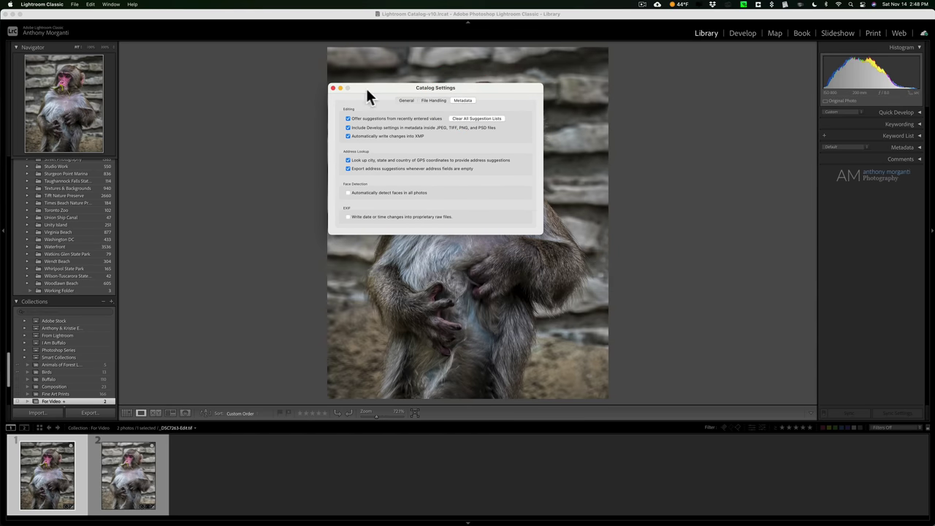
{"action": "left_click", "coordinate": [331, 87]}
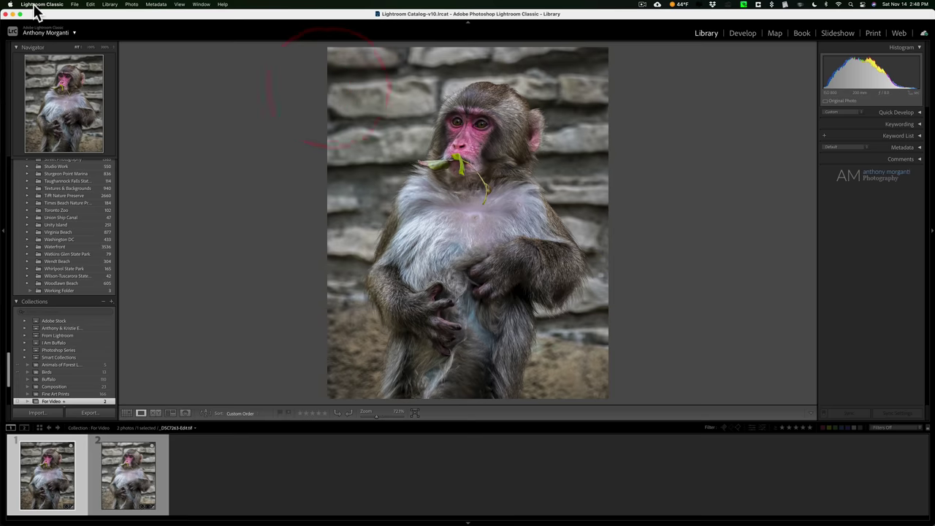
Review the General import options in the Preferences, and turn off Show photo info tooltips for the filmstrip.
{"action": "left_click", "coordinate": [35, 5]}
{"action": "left_click", "coordinate": [35, 27]}
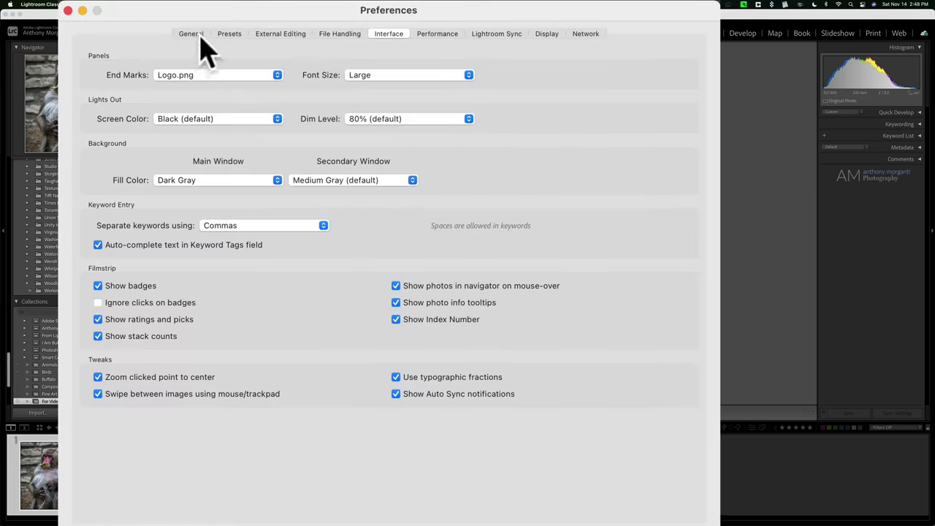
{"action": "left_click", "coordinate": [191, 34]}
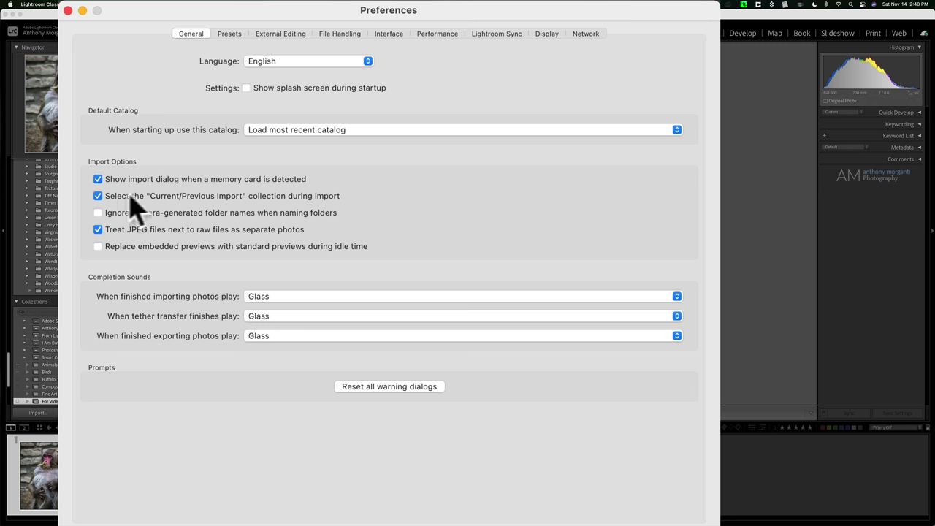
{"action": "left_click", "coordinate": [398, 38]}
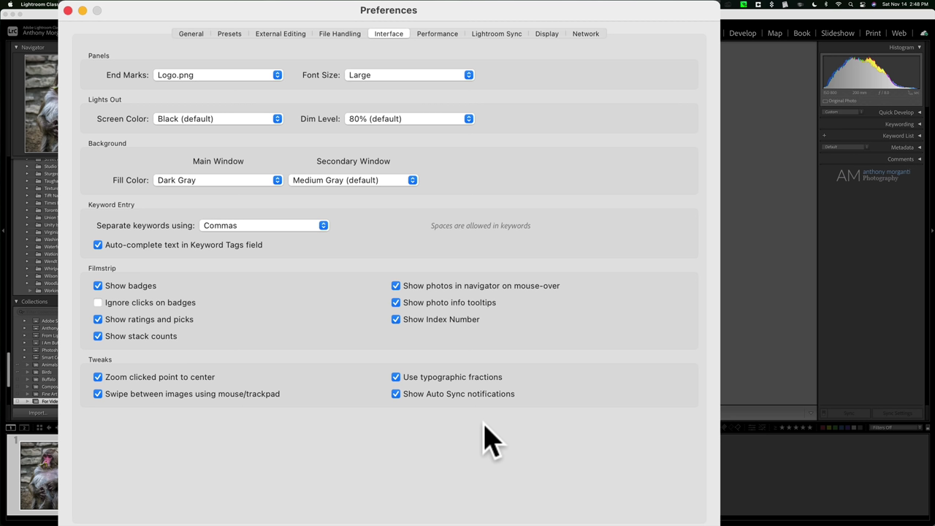
{"action": "left_click", "coordinate": [396, 302]}
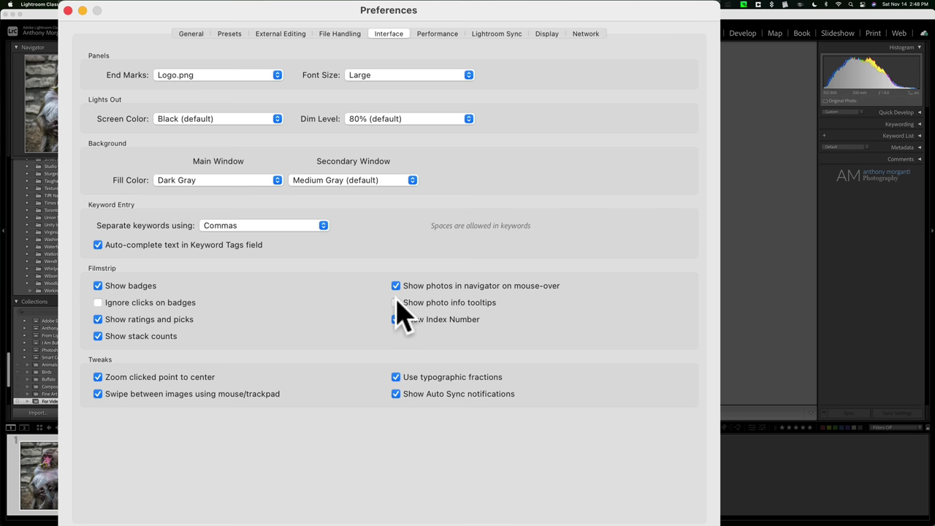